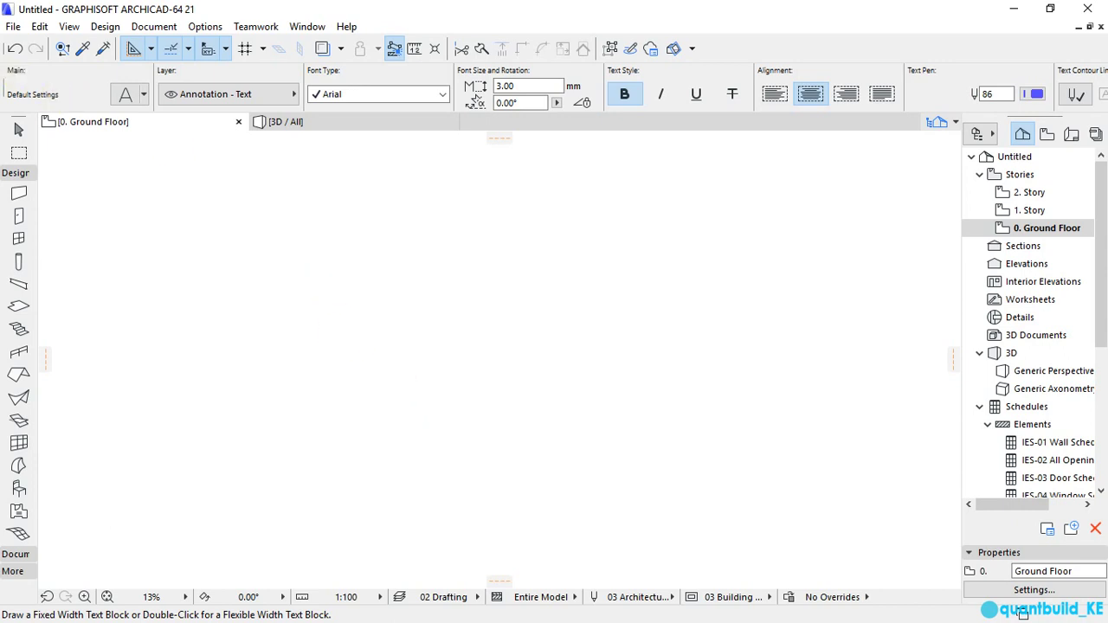
Step: Bring up the Place External Drawing file browser via File > External Content
click(19, 27)
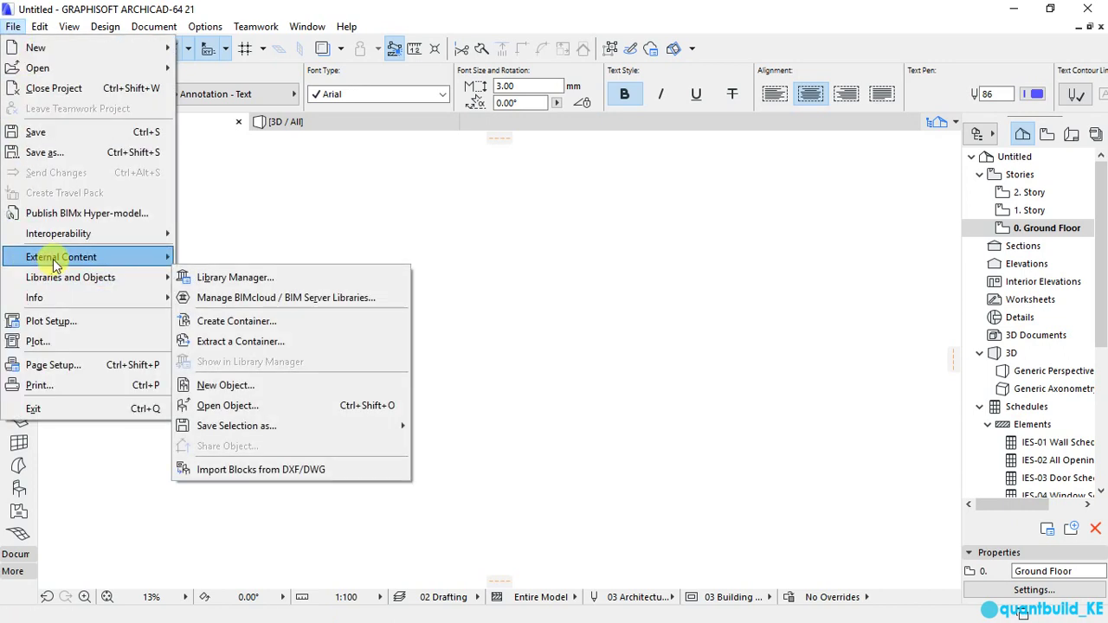
mouse_move(61, 257)
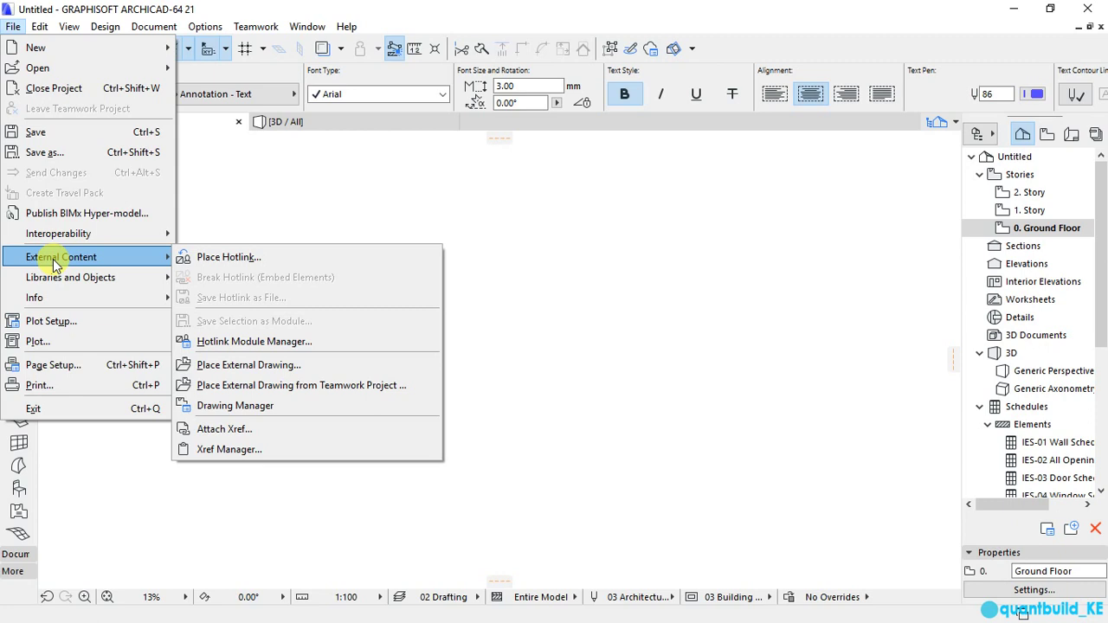
click(250, 365)
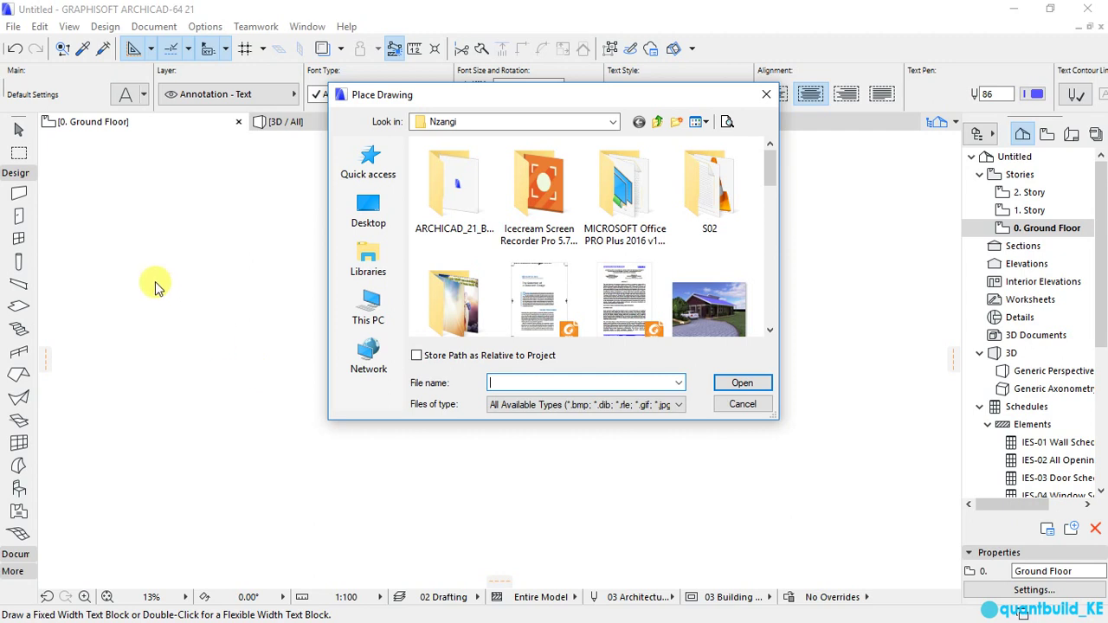
Step: Browse to the desktop folder and load MD STR.pdf for placement
click(768, 328)
click(768, 328)
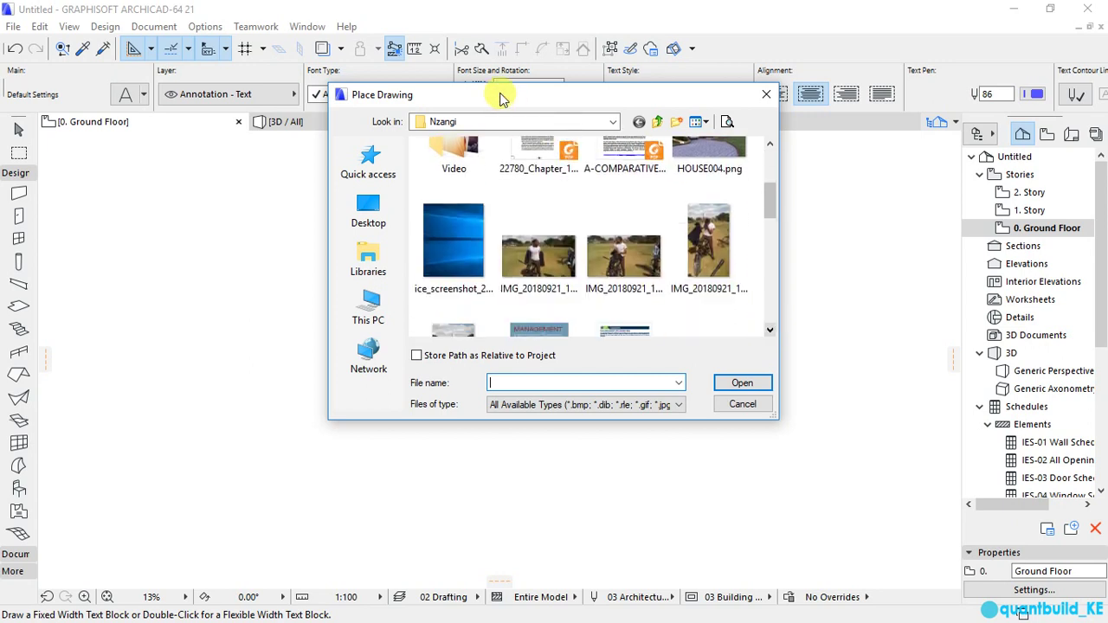
click(450, 121)
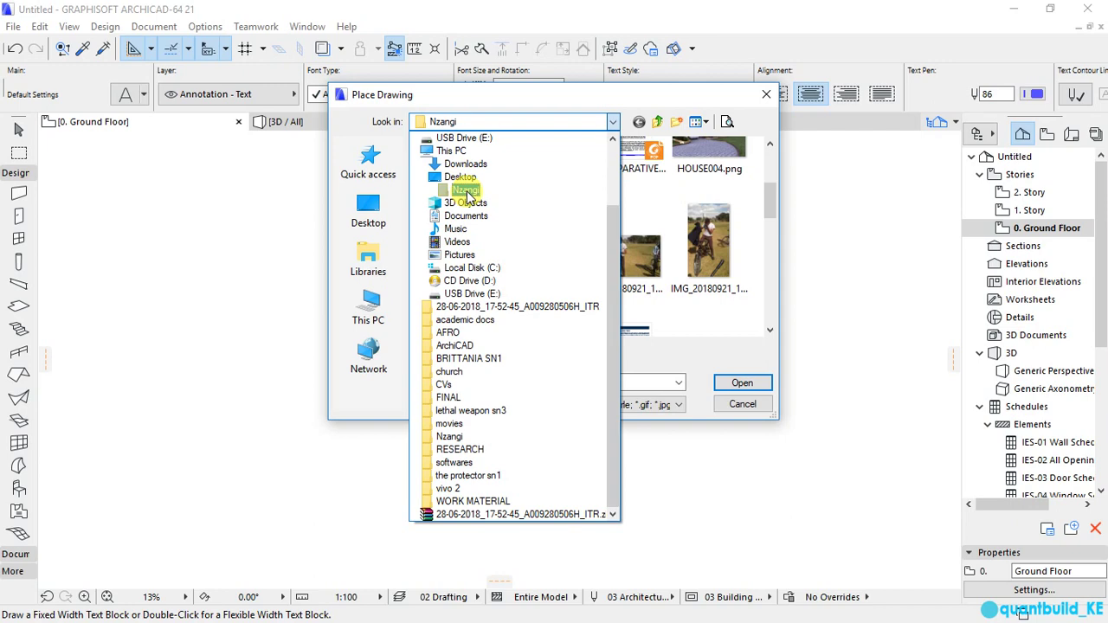
click(465, 190)
click(766, 329)
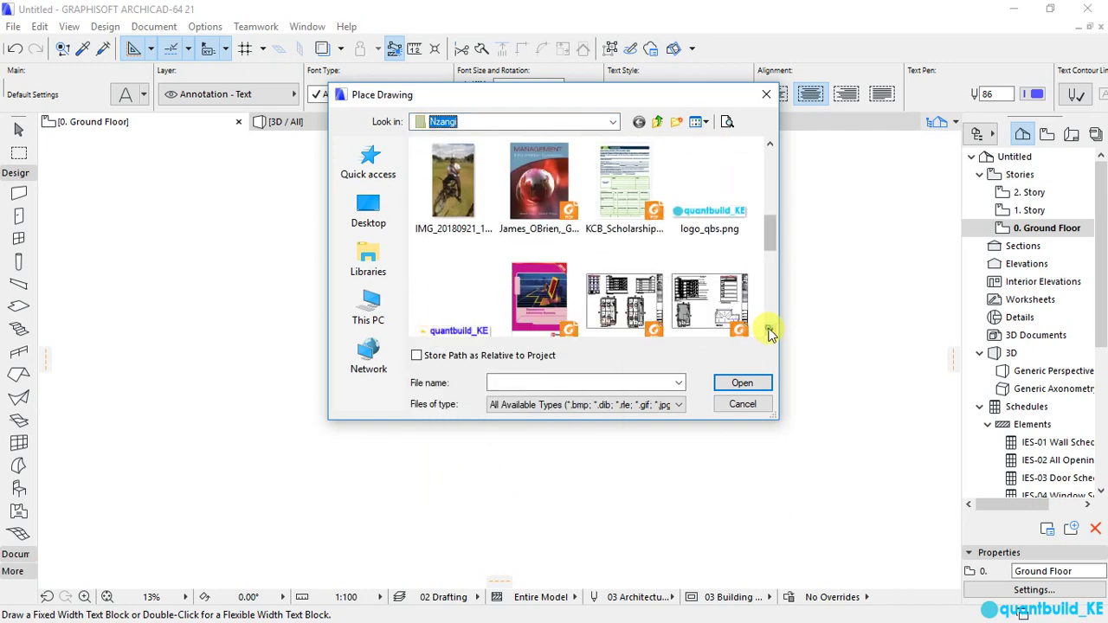
click(768, 331)
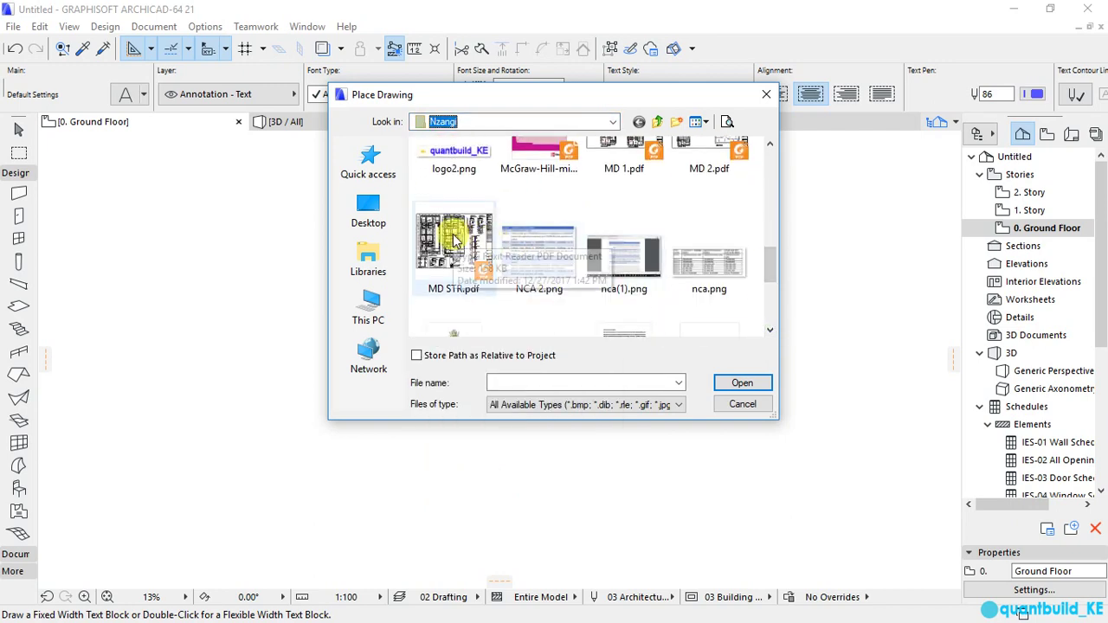
click(453, 240)
click(741, 384)
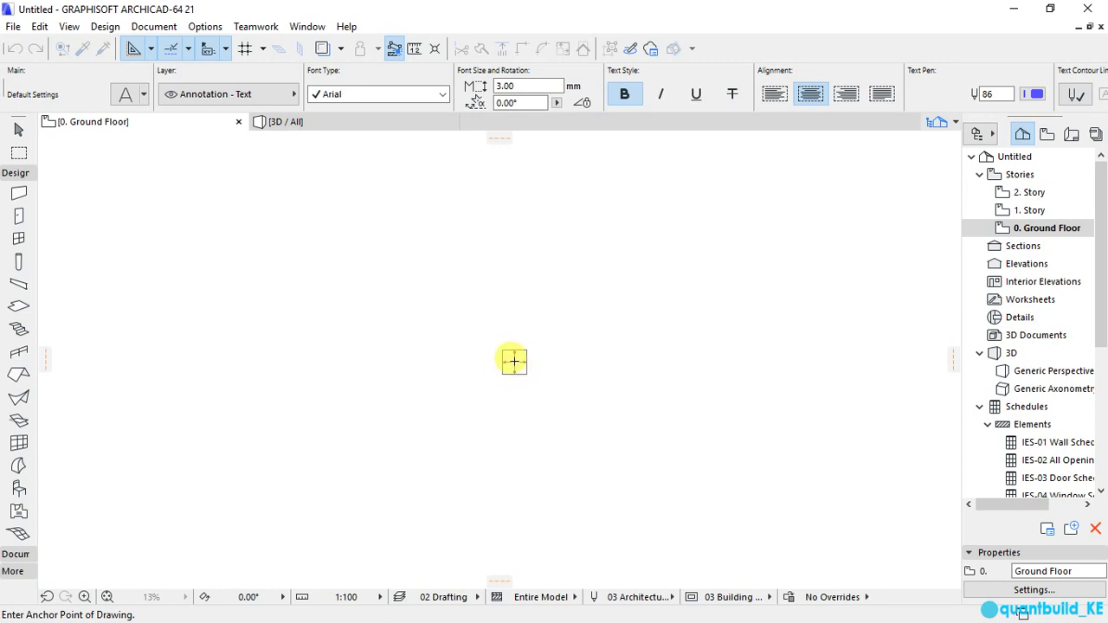
Step: Anchor the MD STR drawing near the centre of the Ground Floor plan
click(508, 357)
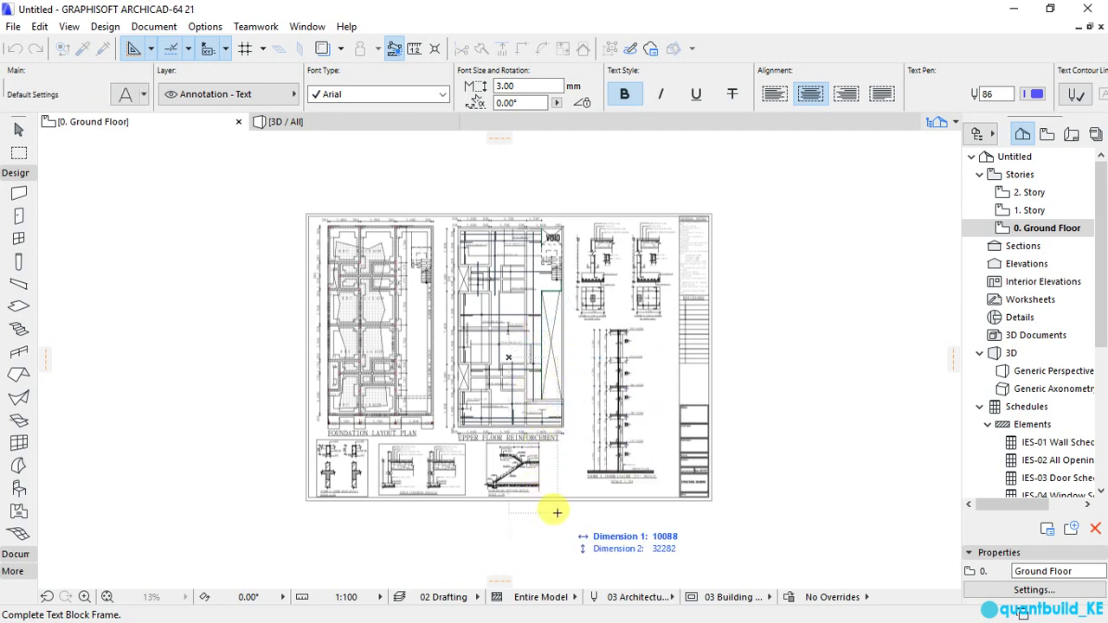
Step: Cancel the stray text frame, select the MD STR drawing and open its context menu
key(Escape)
key(Escape)
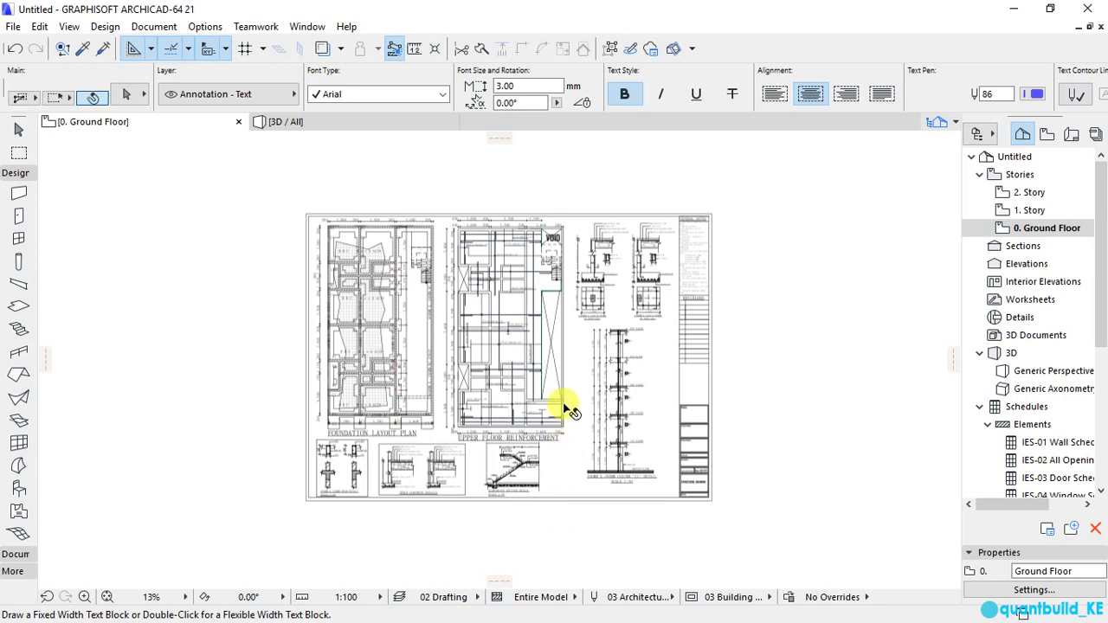
click(576, 389)
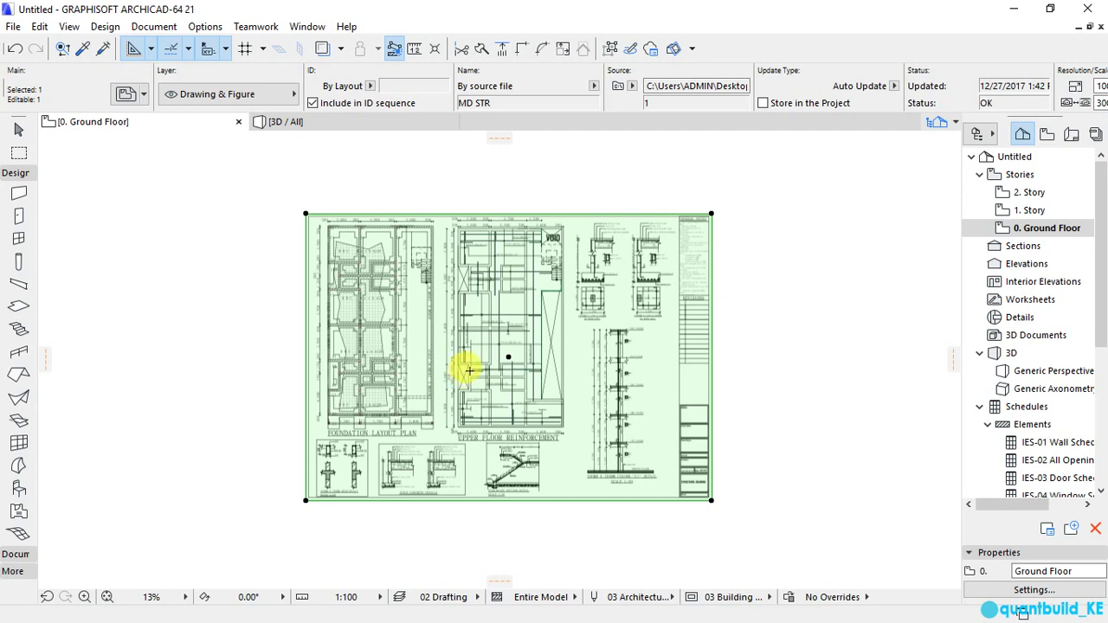
right_click(571, 342)
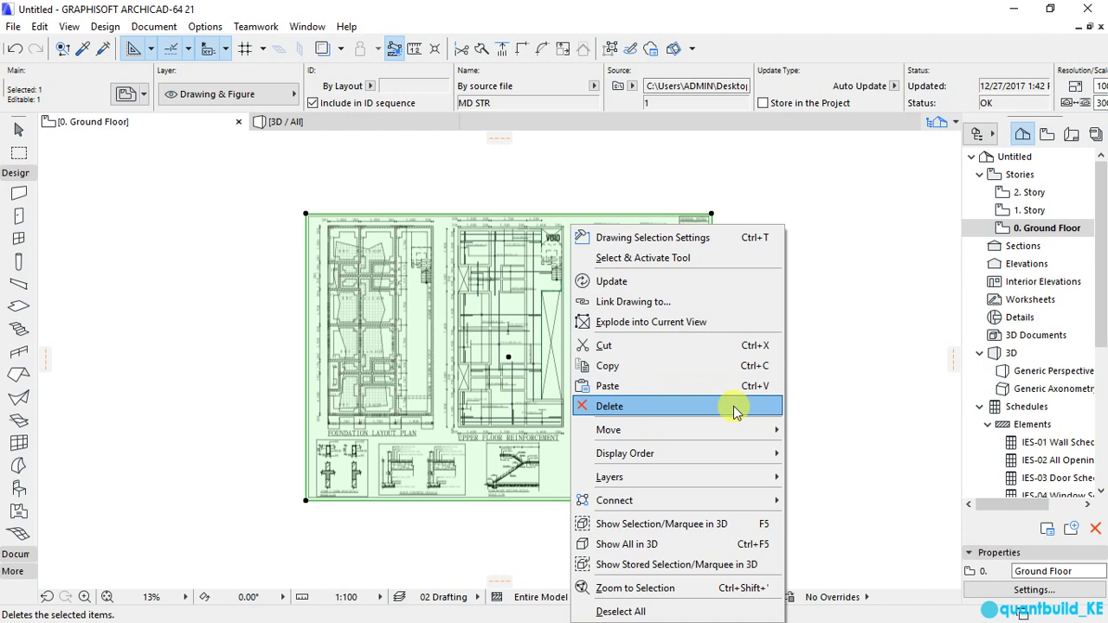
Step: Explode the MD STR drawing into the current view, discarding the original drawing
click(655, 322)
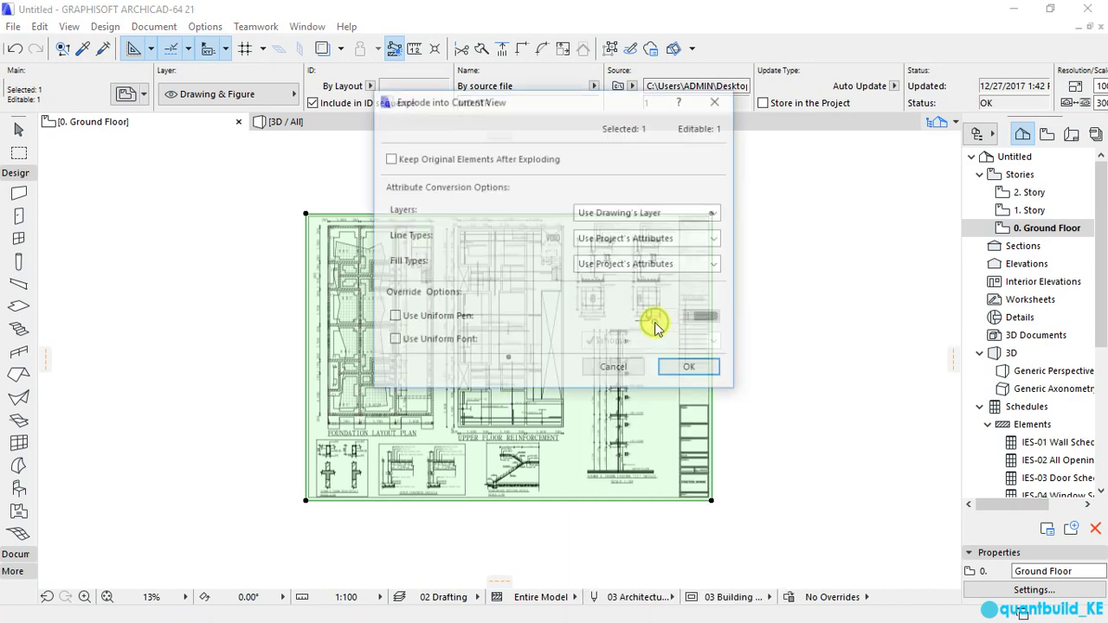
click(689, 371)
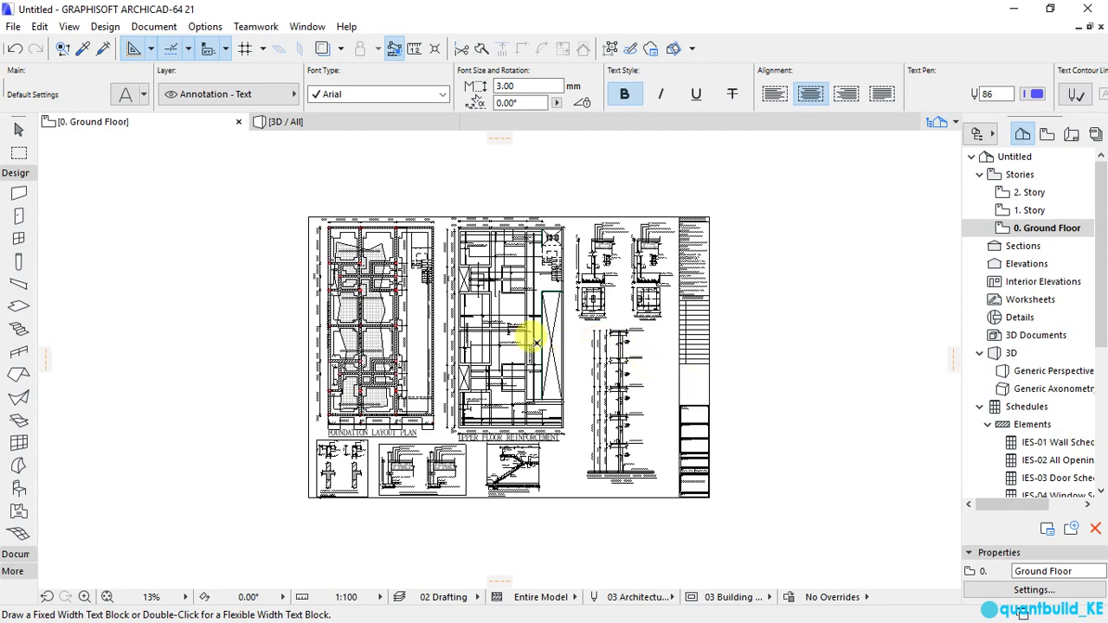
Step: Select all of the exploded MD STR drawing's elements with Ctrl+A
scroll(537, 342, up, 2)
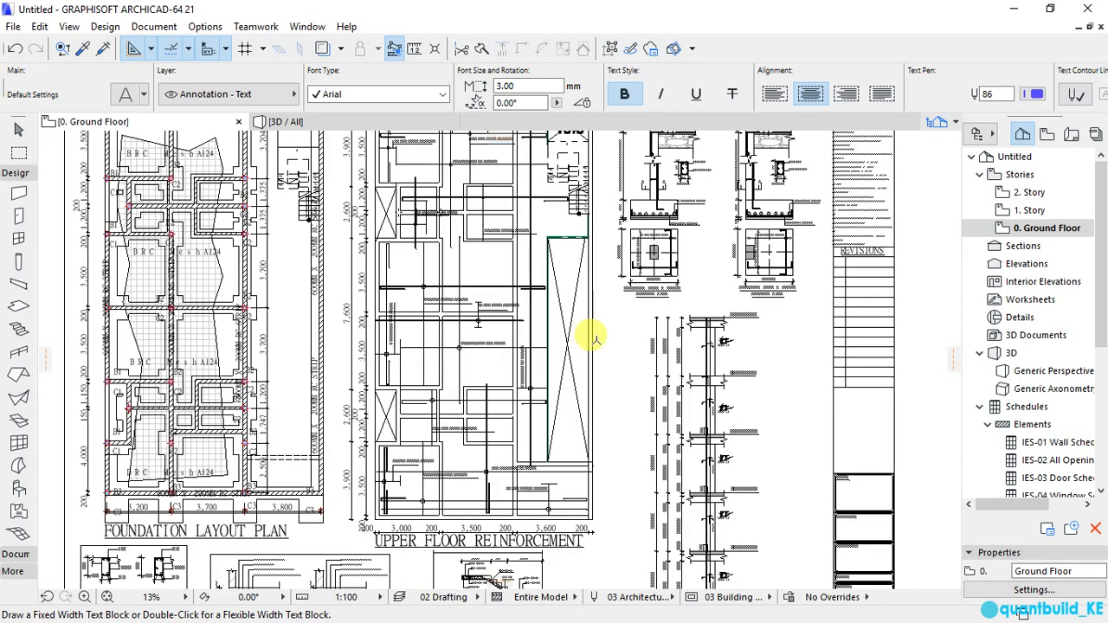
scroll(585, 337, down, 2)
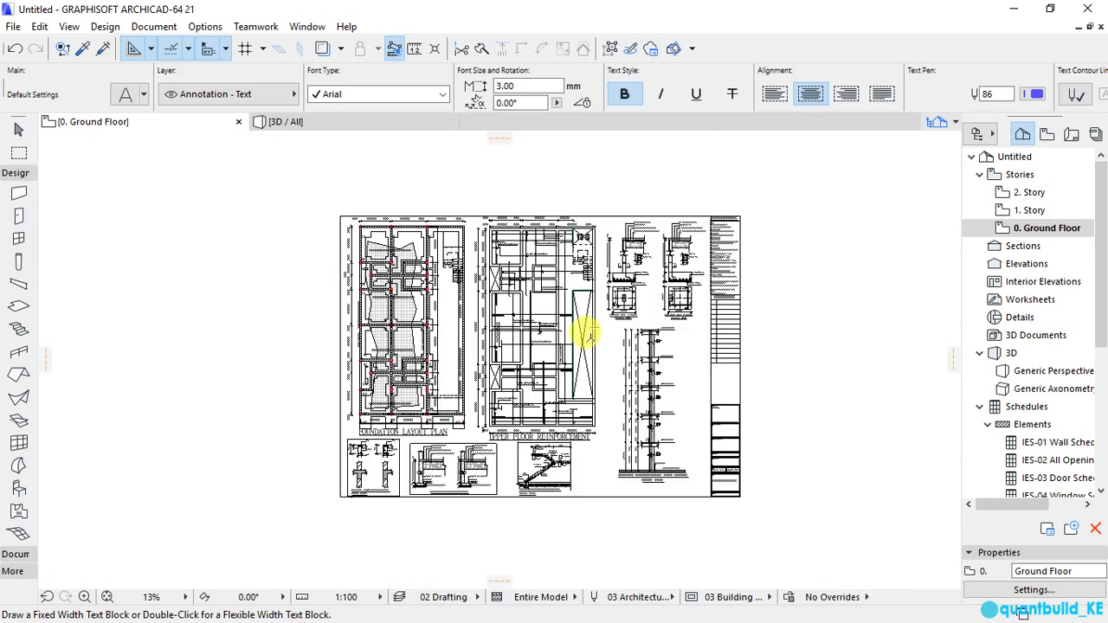
shift+click(587, 368)
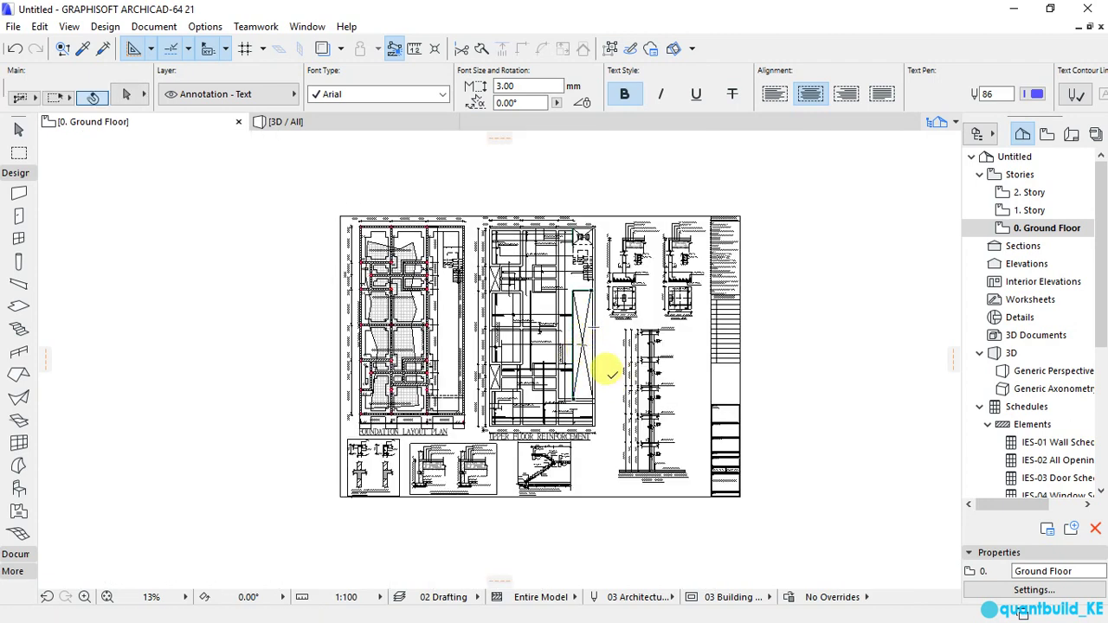
key(ctrl+a)
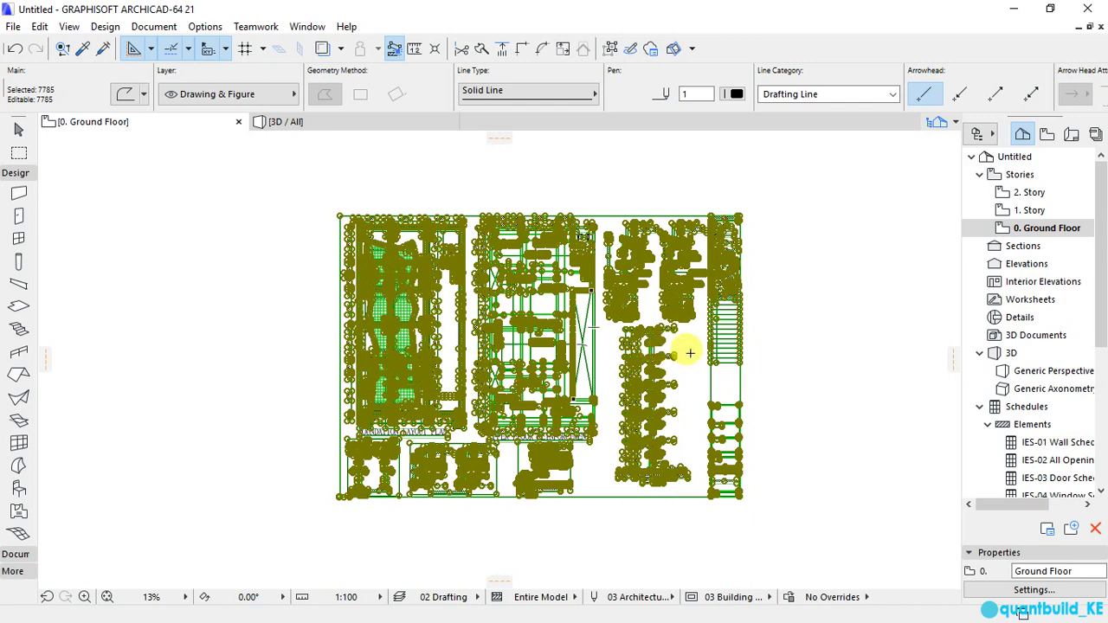
scroll(690, 353, up, 1)
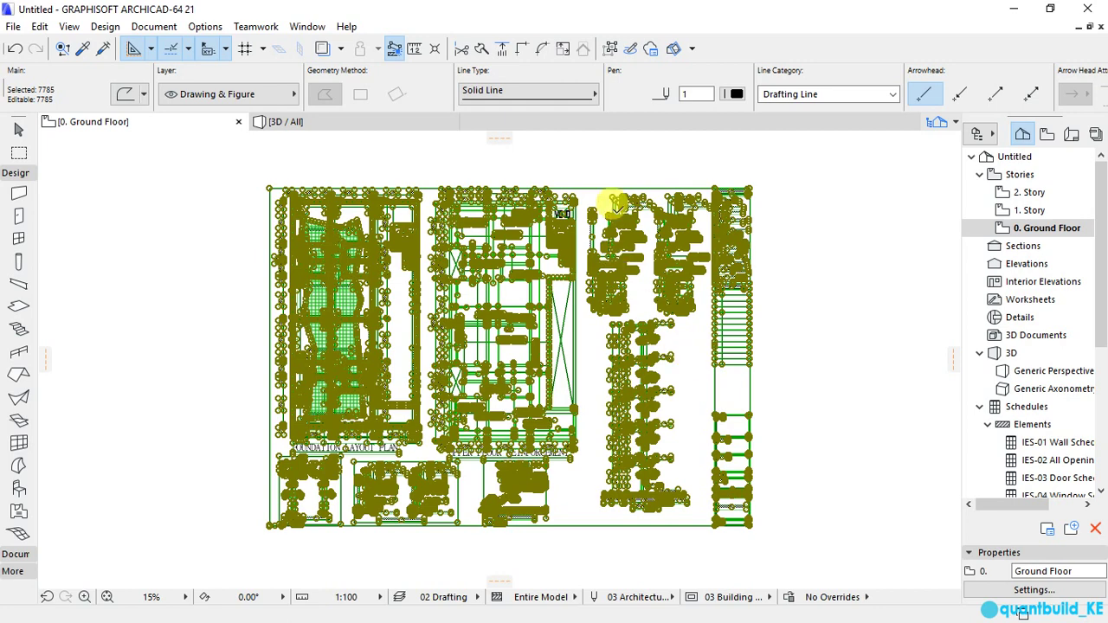
Step: Ungroup the selected exploded elements via Edit > Grouping > Ungroup
click(40, 27)
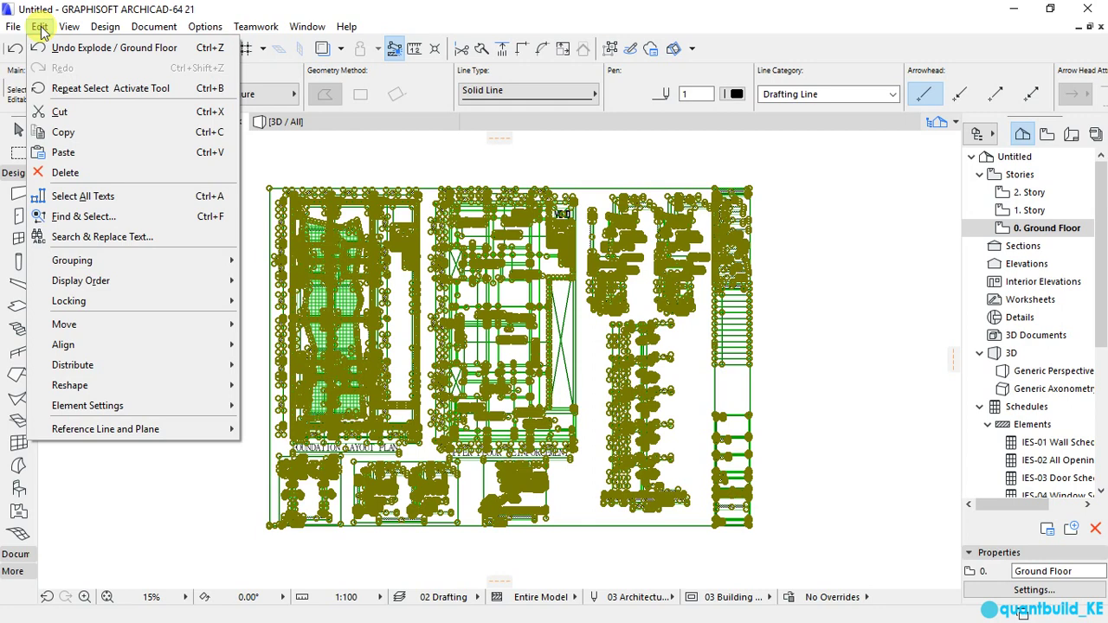
mouse_move(72, 260)
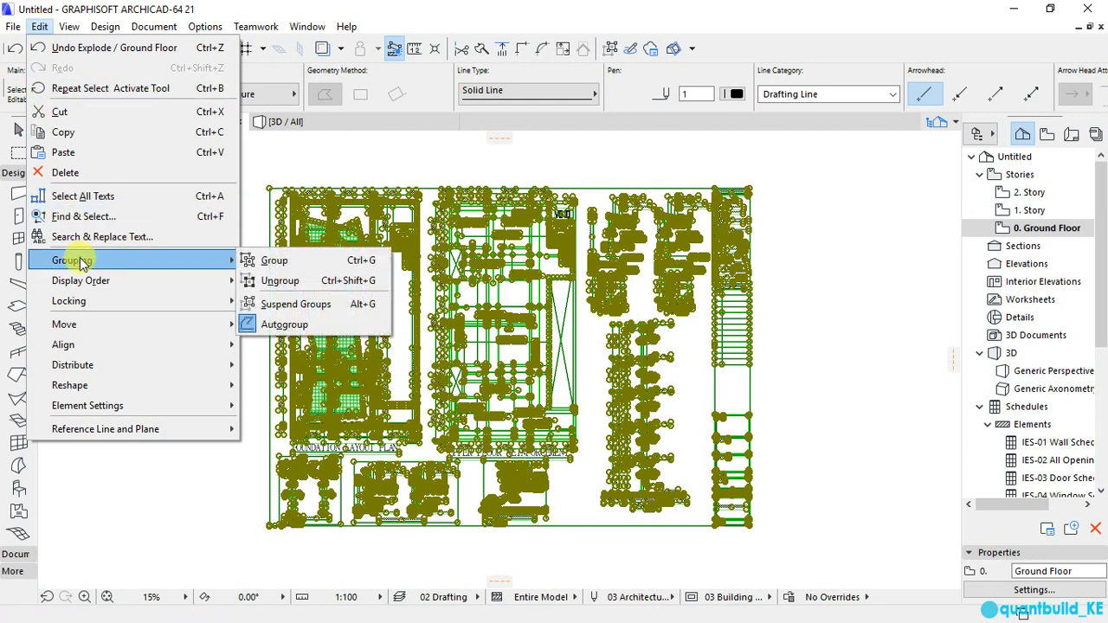
click(270, 283)
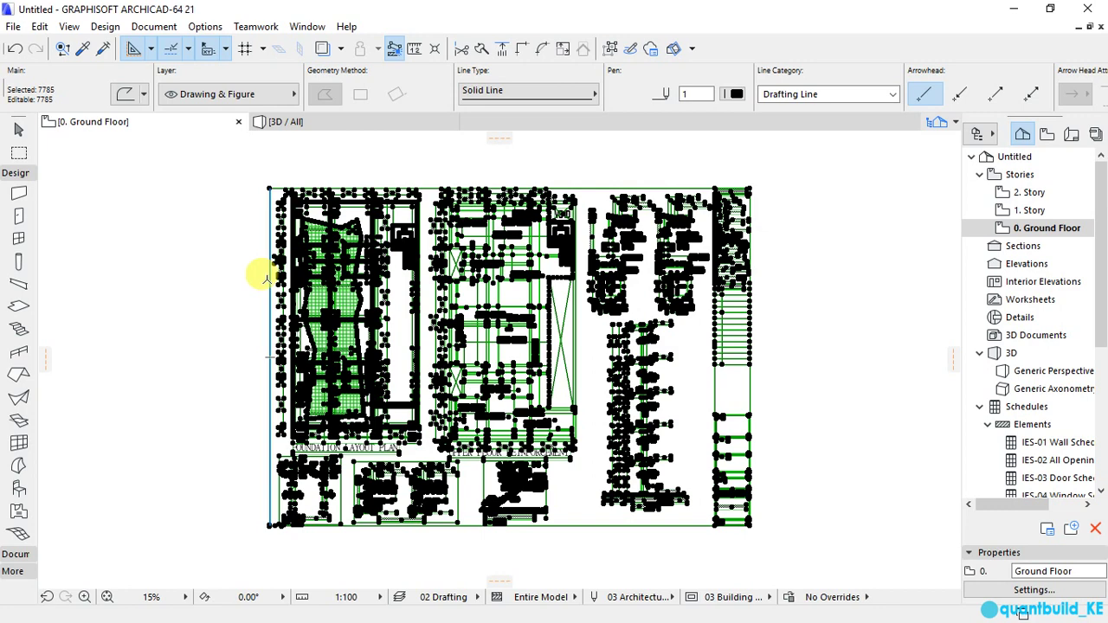
Step: Deselect everything and pick the vertical line beside the column section
key(Escape)
key(t)
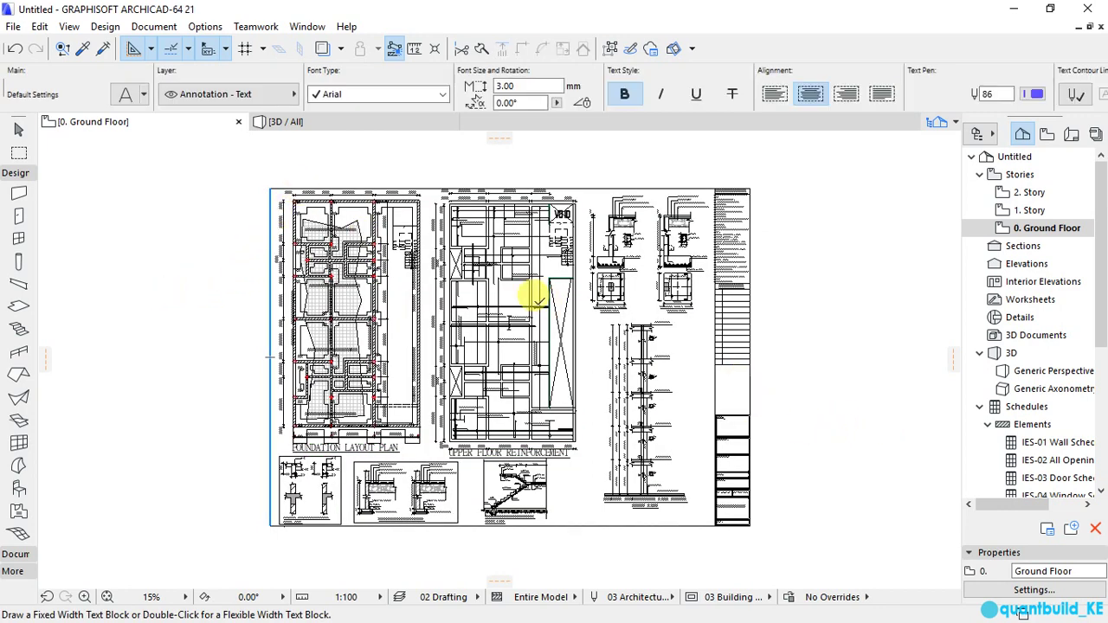
scroll(640, 347, up, 3)
scroll(636, 344, up, 2)
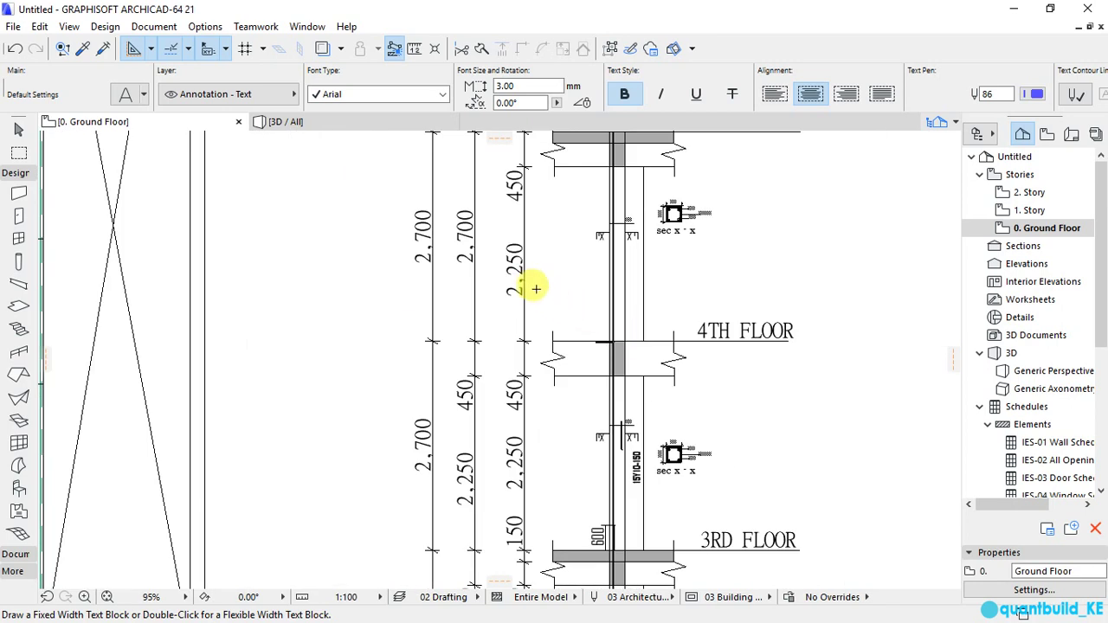
shift+click(522, 298)
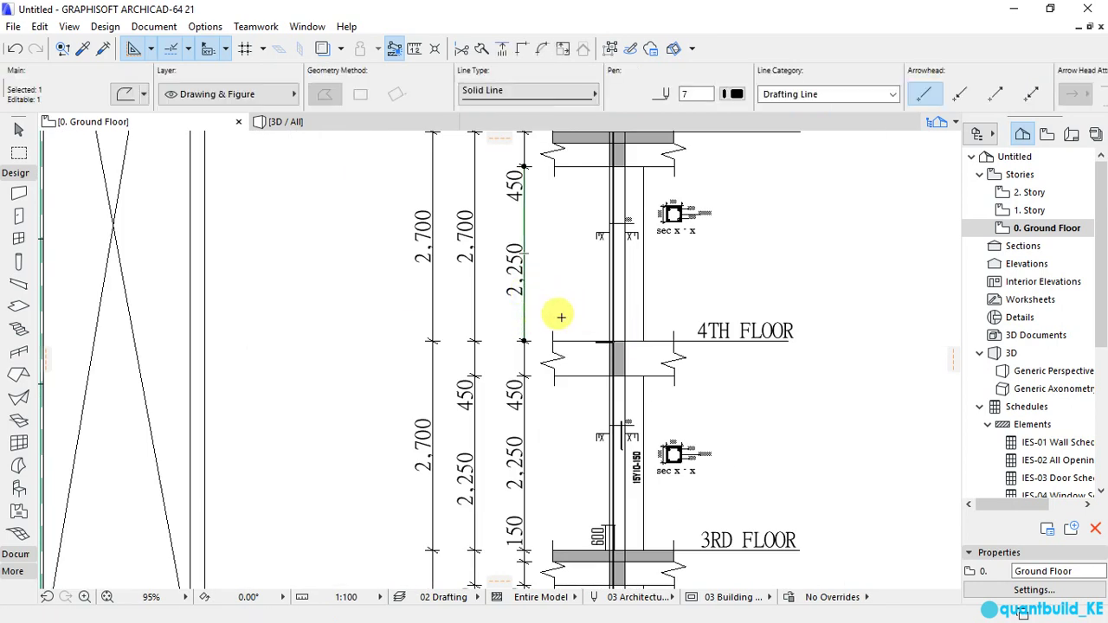
Step: Drag the selected vertical line a short distance to the right
key(ctrl+d)
click(523, 340)
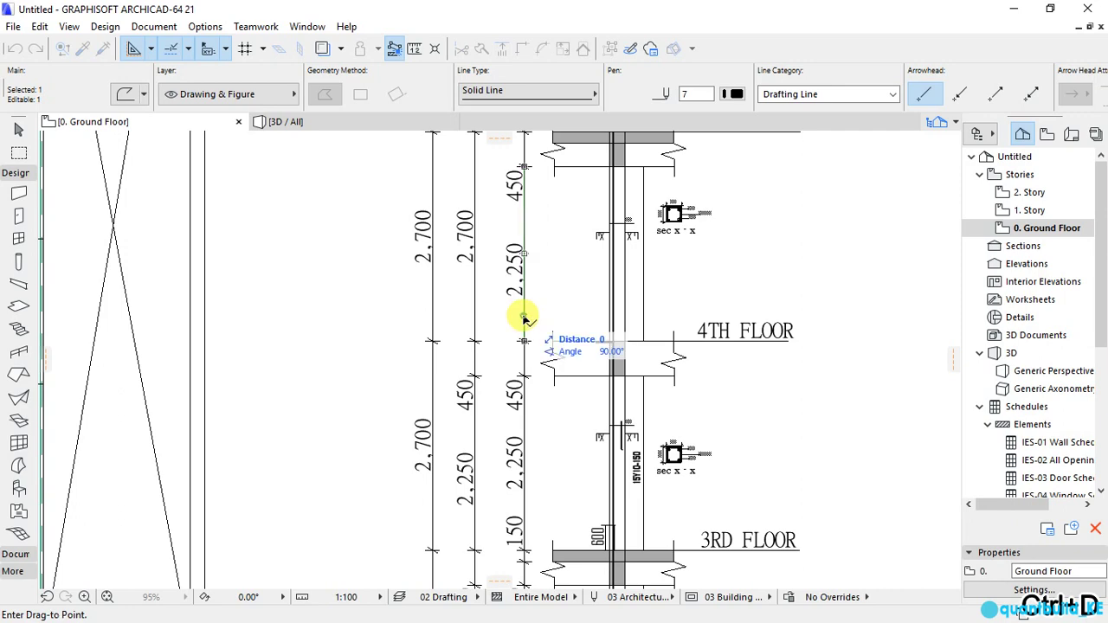
click(571, 324)
scroll(647, 302, down, 4)
key(t)
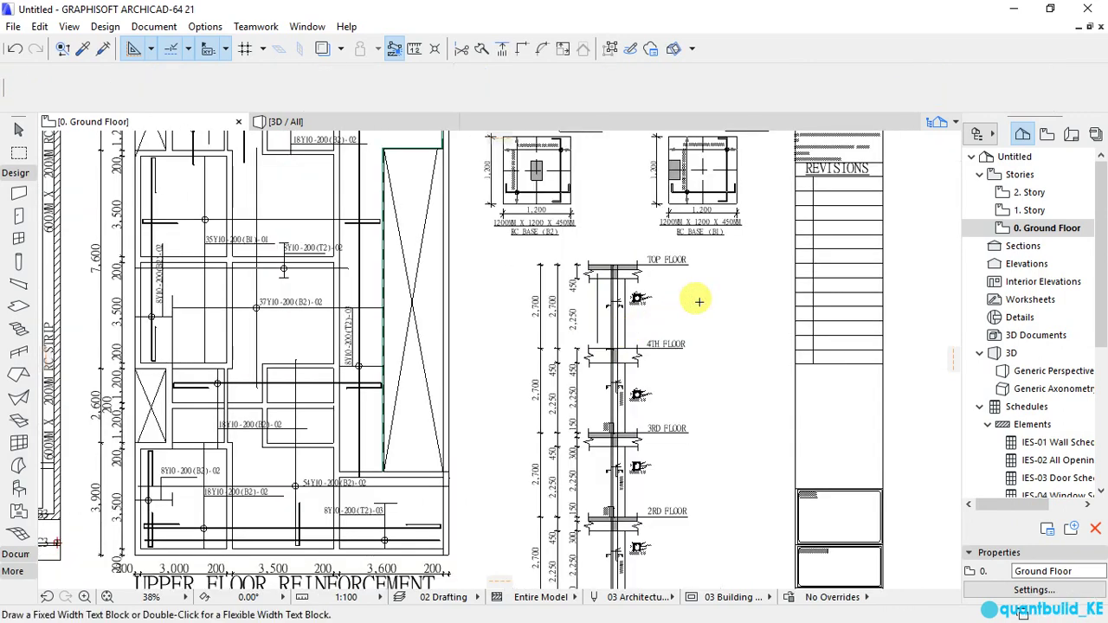
scroll(688, 250, up, 1)
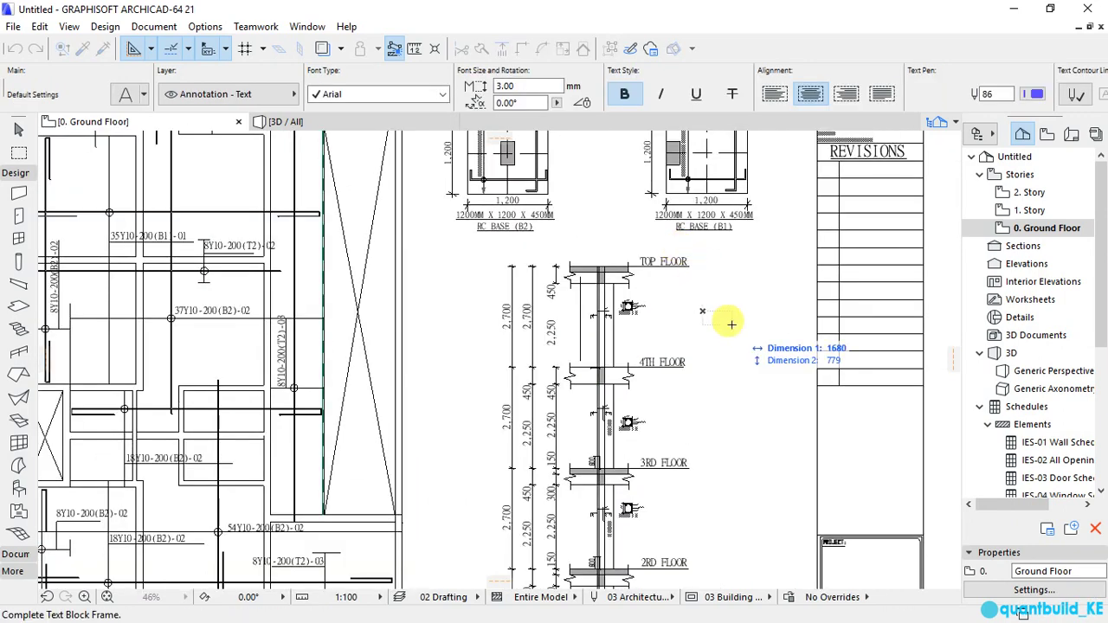
scroll(667, 238, up, 4)
scroll(667, 272, up, 4)
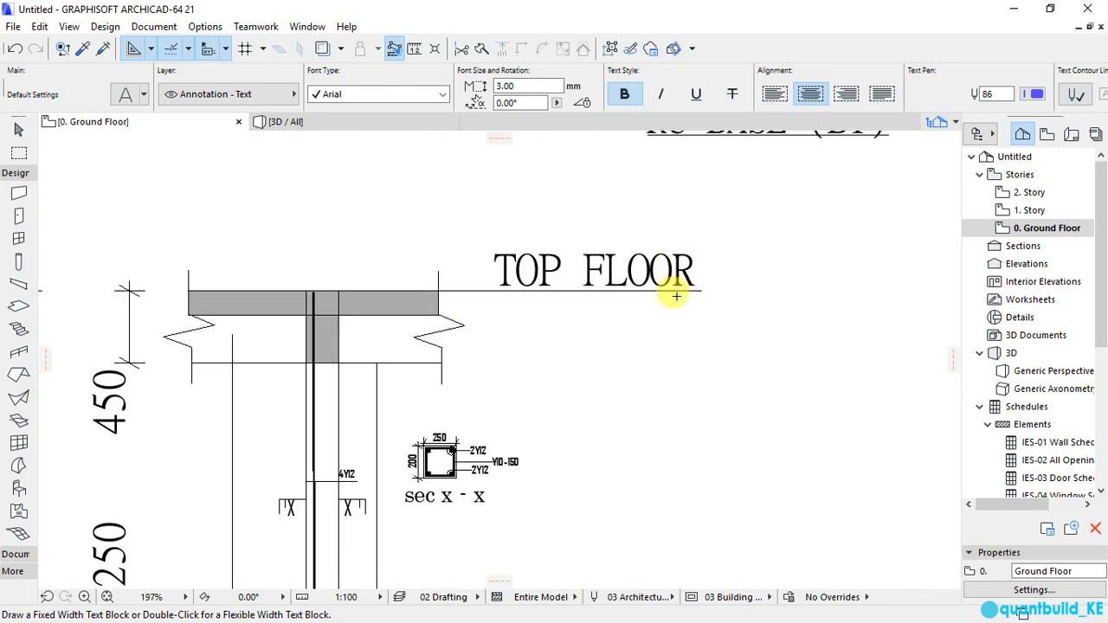
Step: Replace the TOP FLOOR label text with 'ppibyuhx'
click(659, 275)
double_click(664, 277)
drag(684, 282, 487, 277)
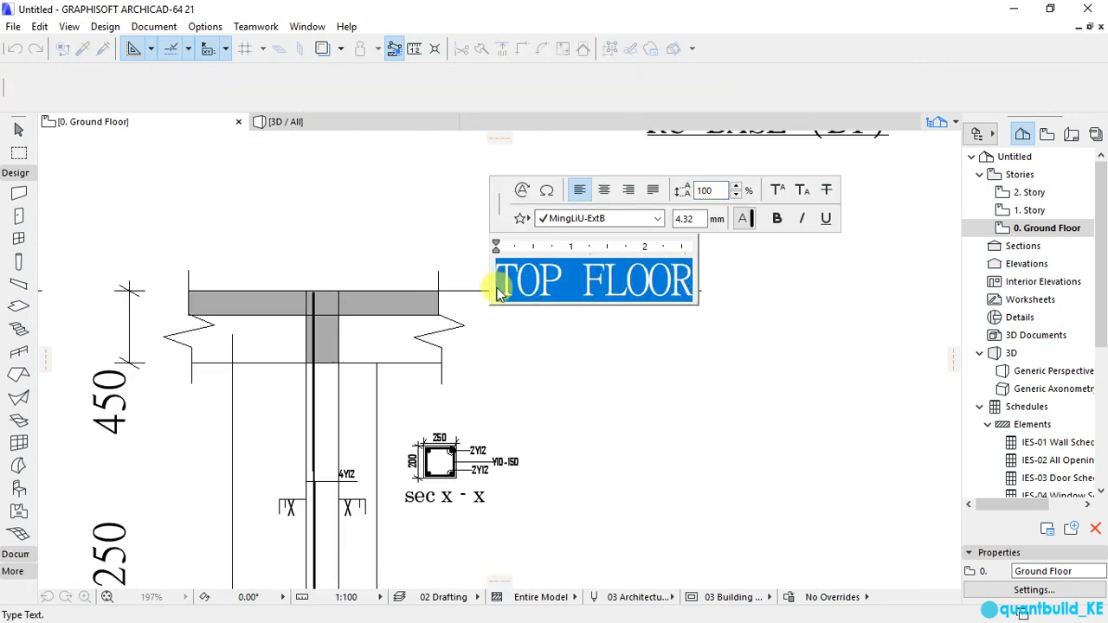
text(p)
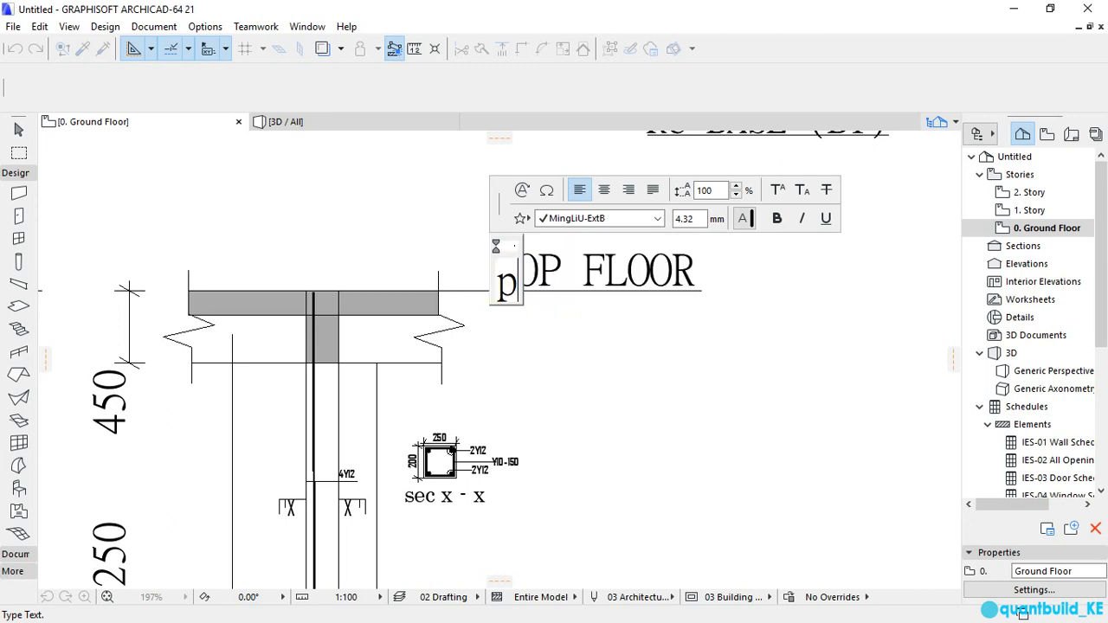
text(pi byuhx)
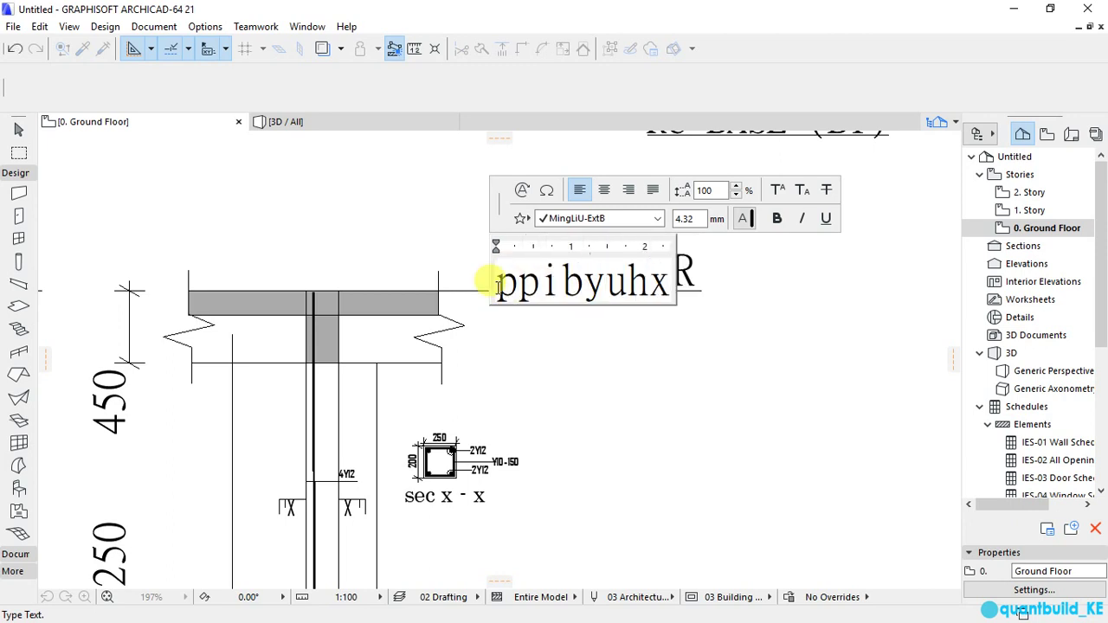
click(613, 370)
scroll(638, 385, down, 3)
scroll(638, 385, down, 1)
scroll(541, 346, up, 3)
scroll(515, 359, up, 3)
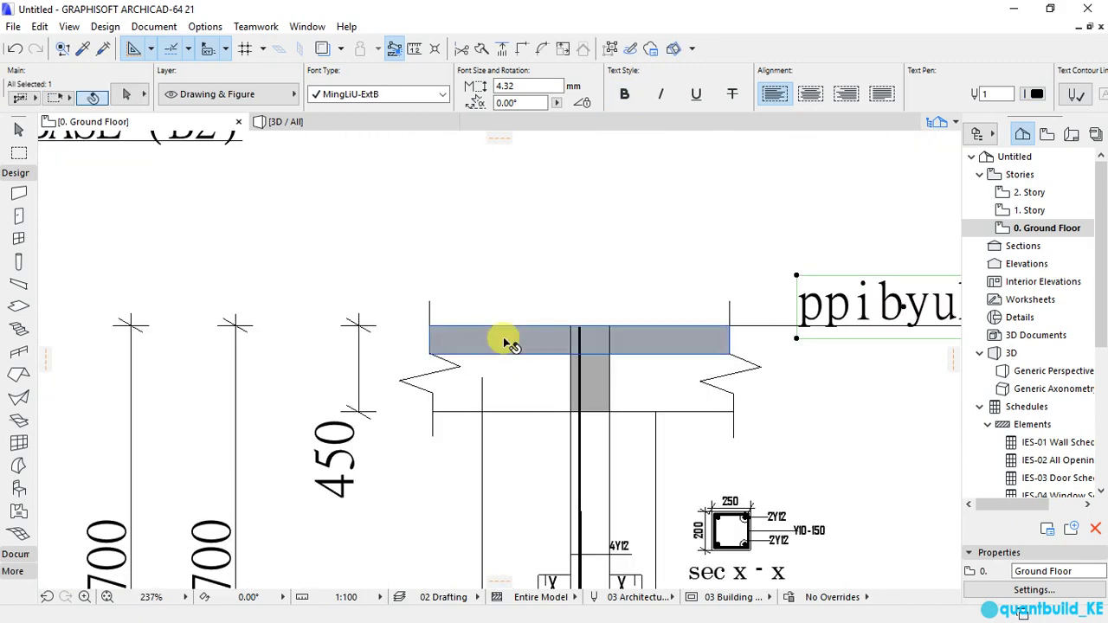
Step: Insert nodes into the grey beam fill's outline, raising a peak above it
click(503, 336)
click(530, 353)
click(519, 388)
click(534, 326)
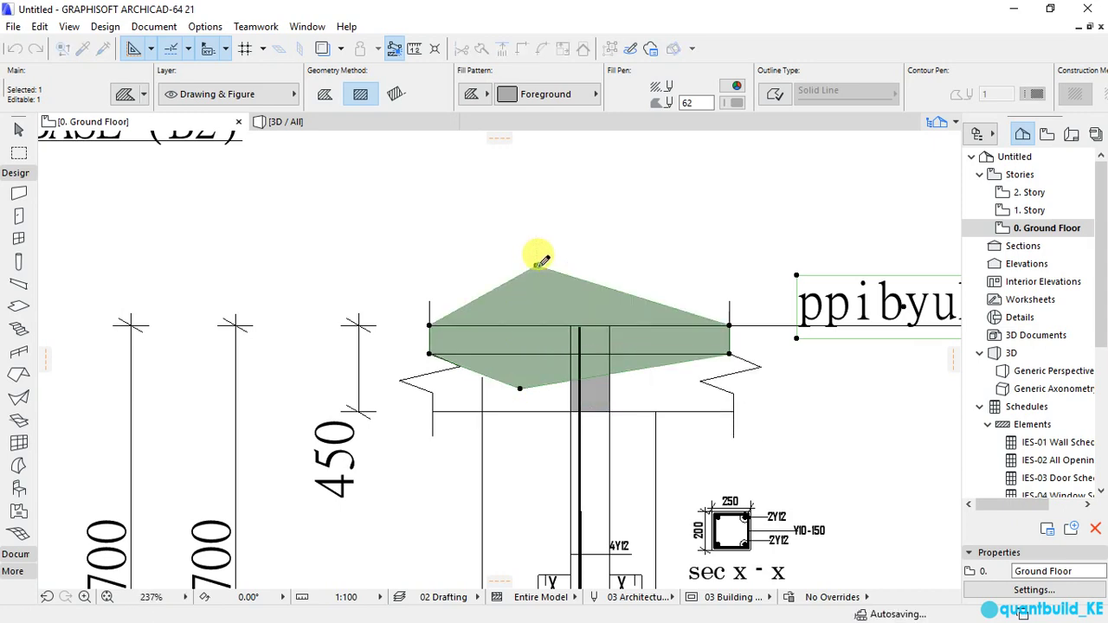
click(536, 267)
key(Escape)
scroll(467, 295, down, 7)
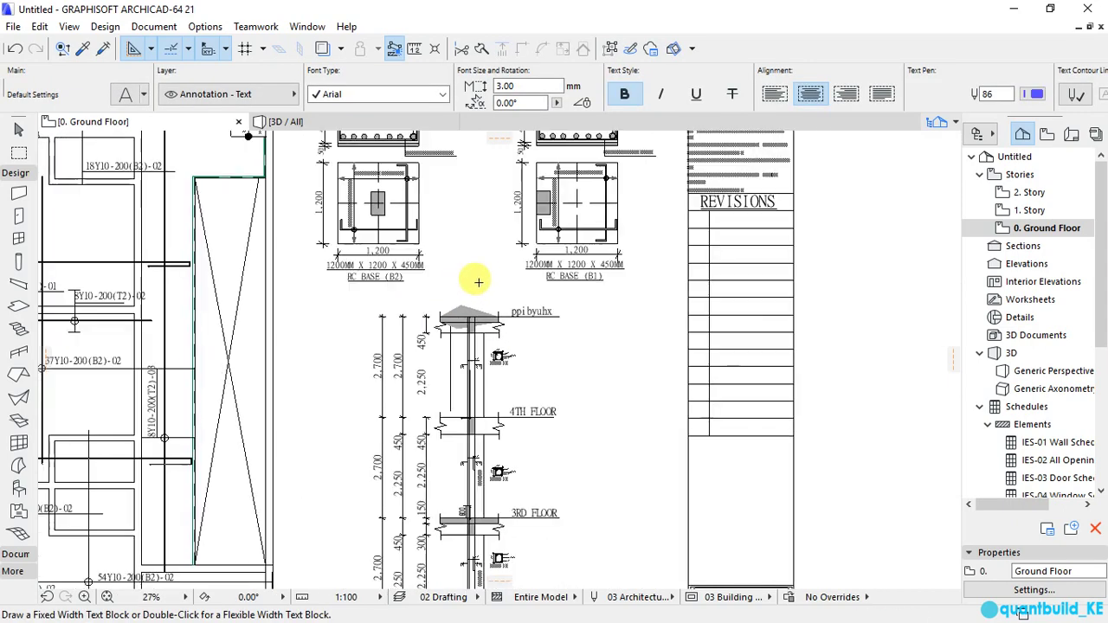